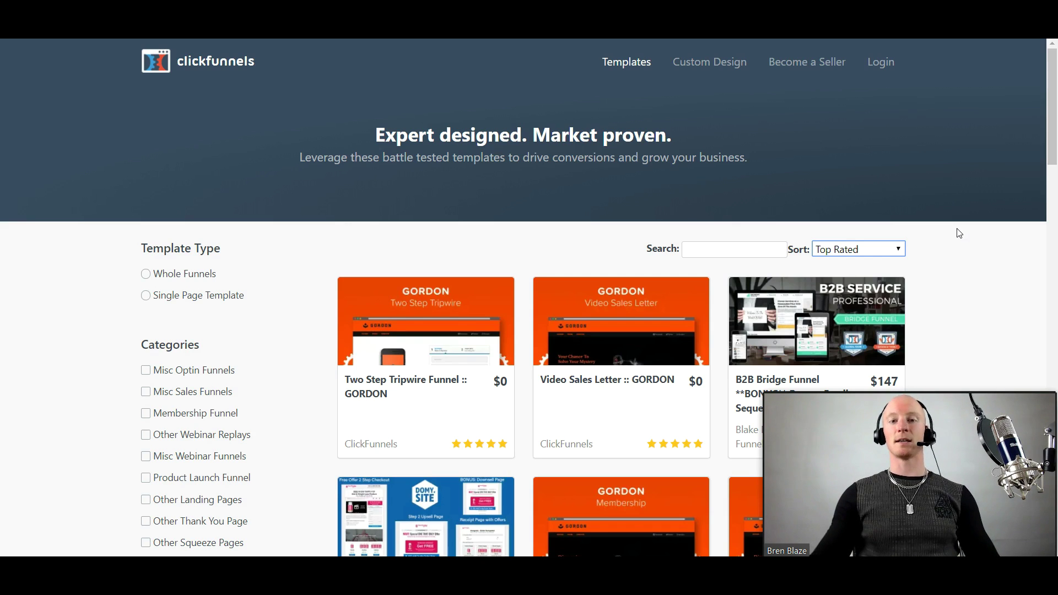
scroll(958, 232, "down", 1)
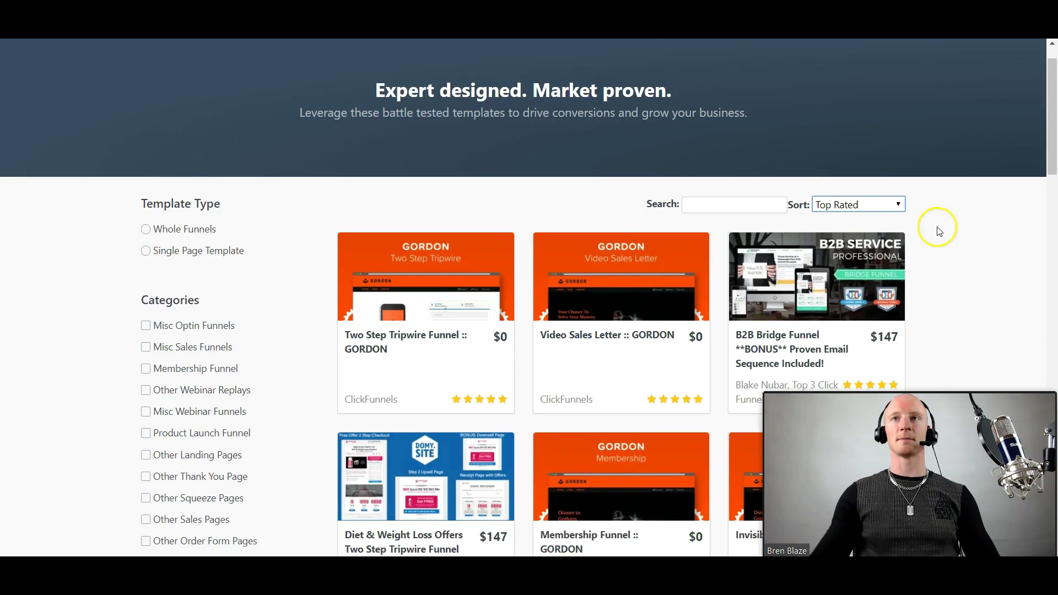
scroll(743, 235, "down", 2)
scroll(348, 238, "down", 1)
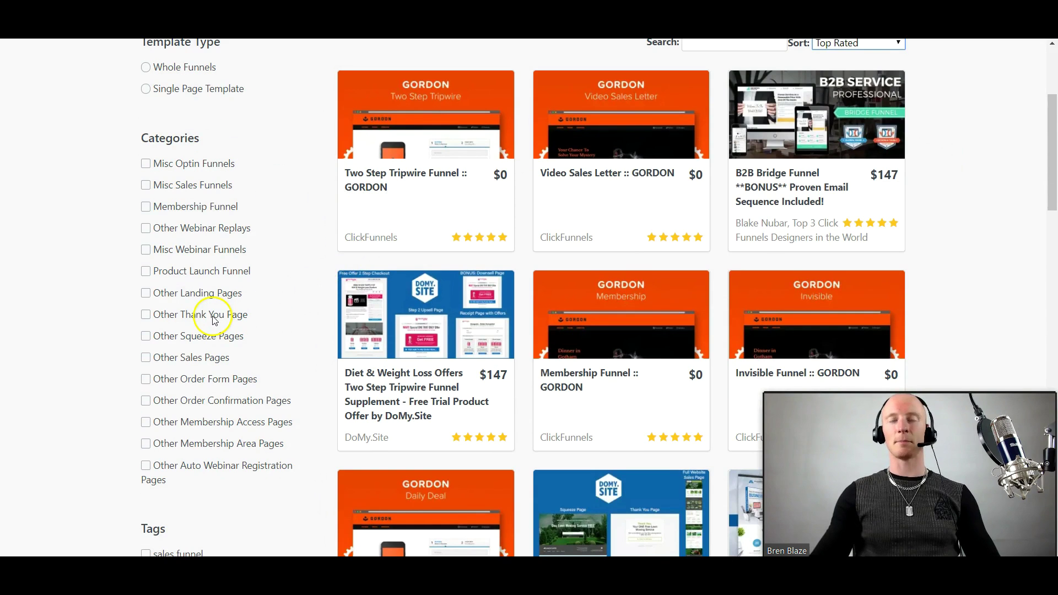
scroll(189, 198, "up", 1)
scroll(188, 199, "down", 2)
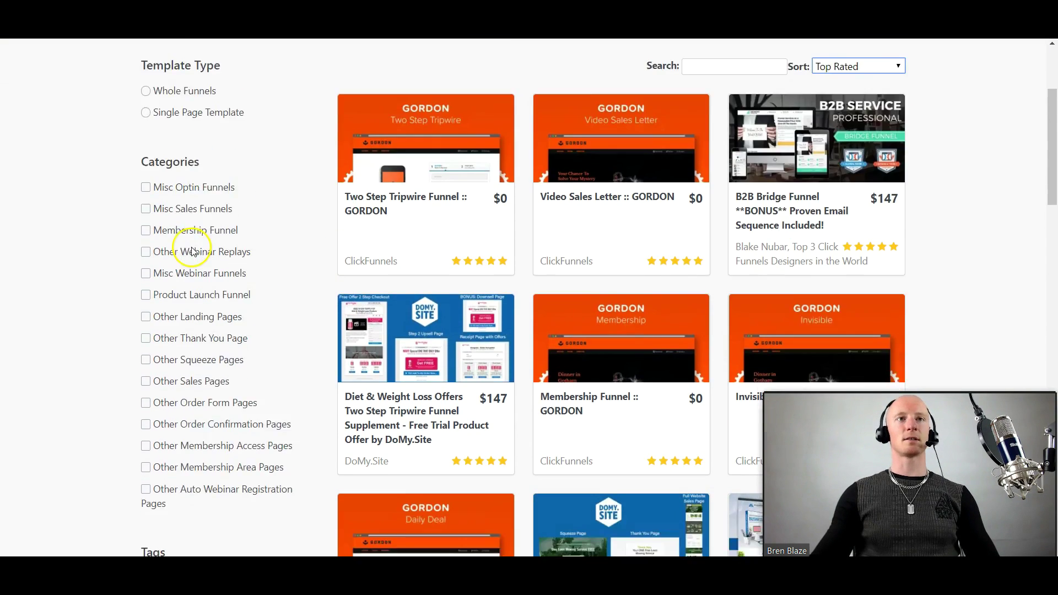
scroll(189, 214, "down", 2)
scroll(182, 272, "down", 2)
scroll(181, 308, "down", 1)
scroll(180, 308, "down", 2)
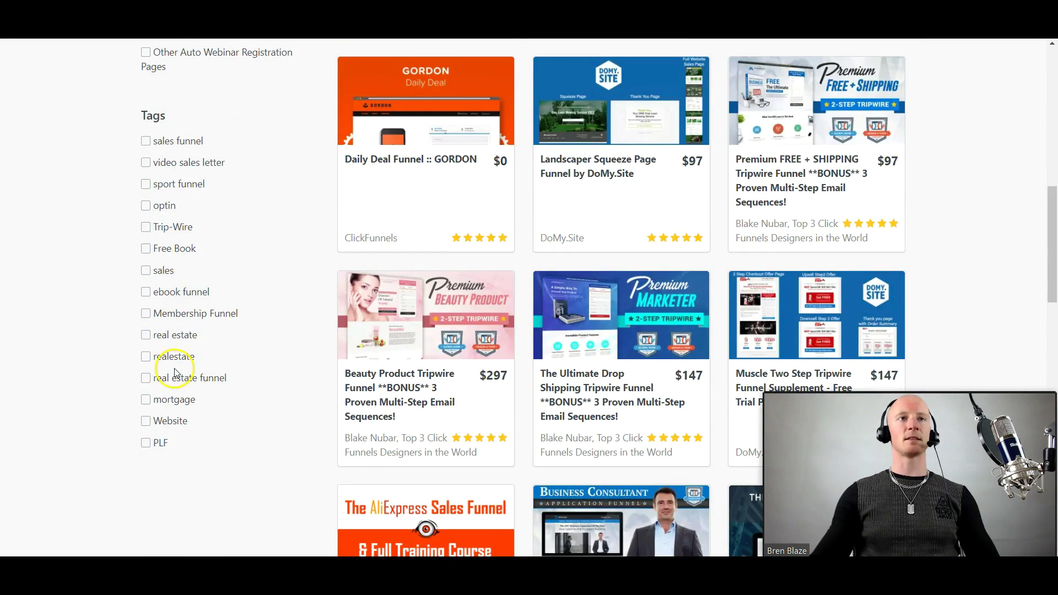
scroll(191, 322, "up", 1)
scroll(186, 281, "up", 1)
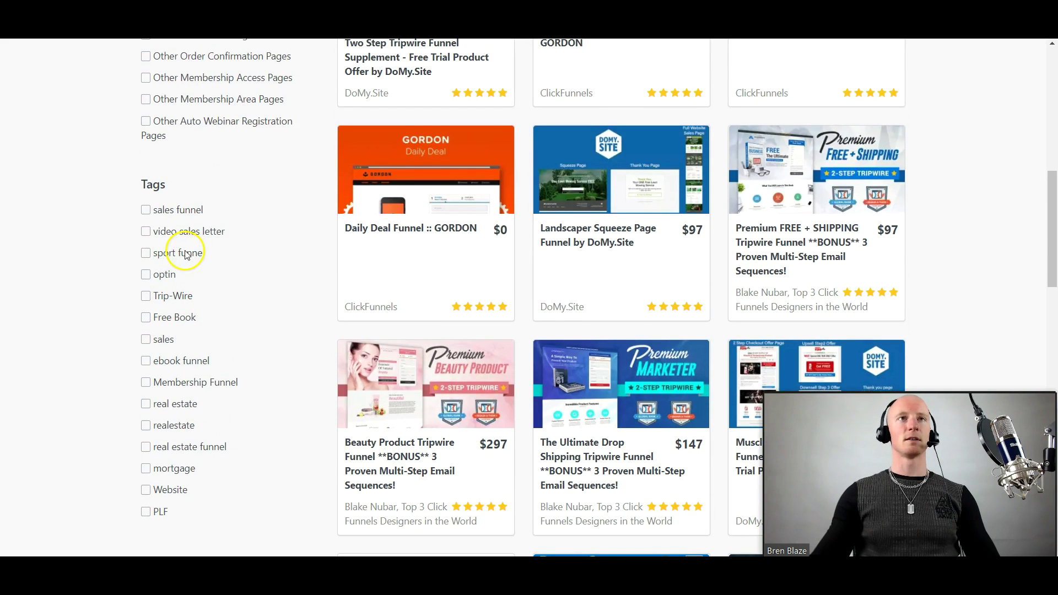
scroll(184, 304, "up", 2)
scroll(184, 305, "up", 1)
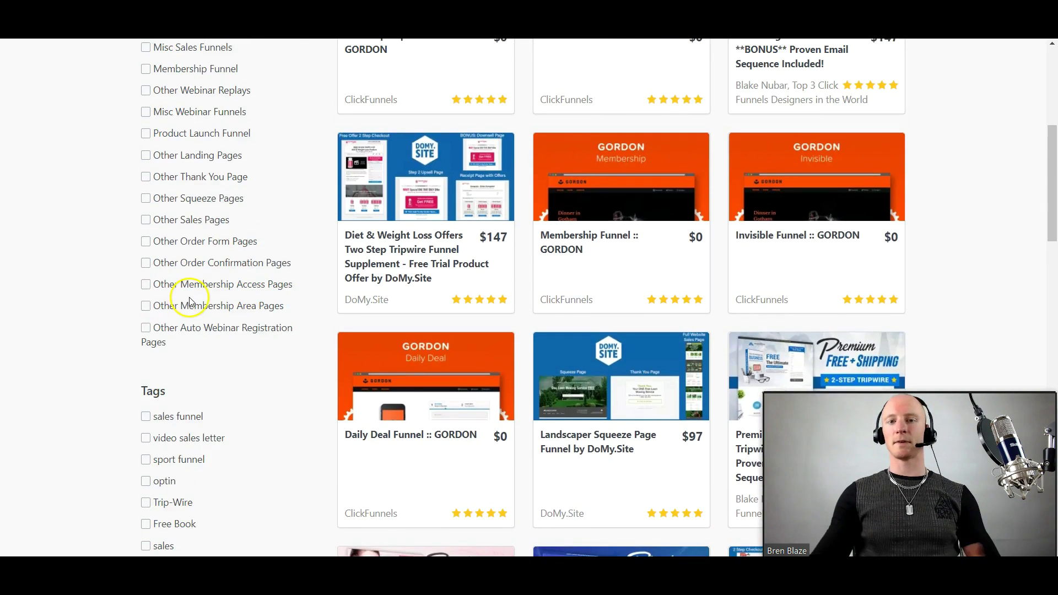
scroll(198, 297, "up", 1)
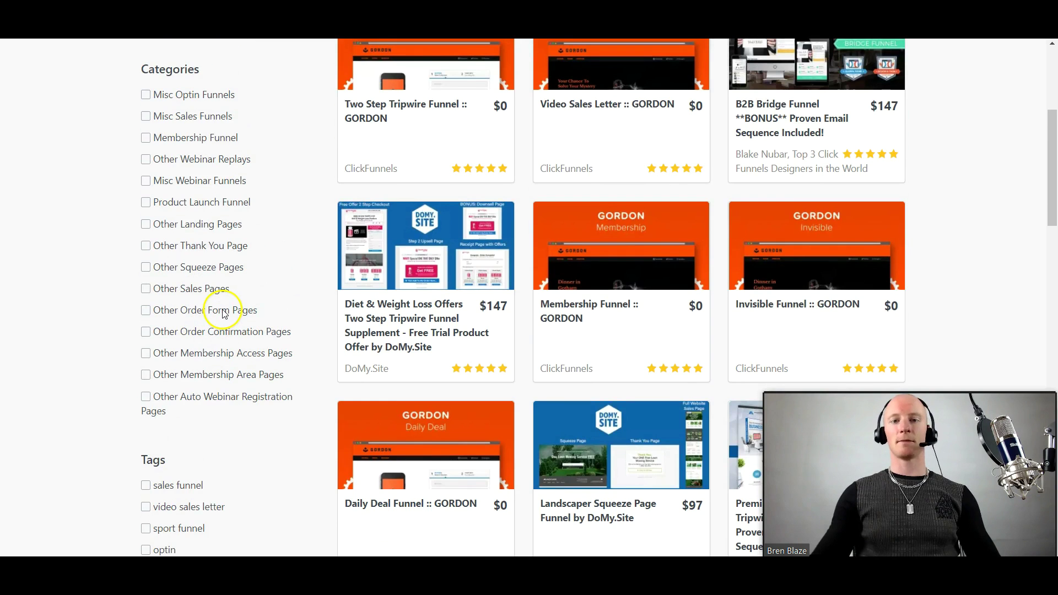
scroll(226, 316, "up", 1)
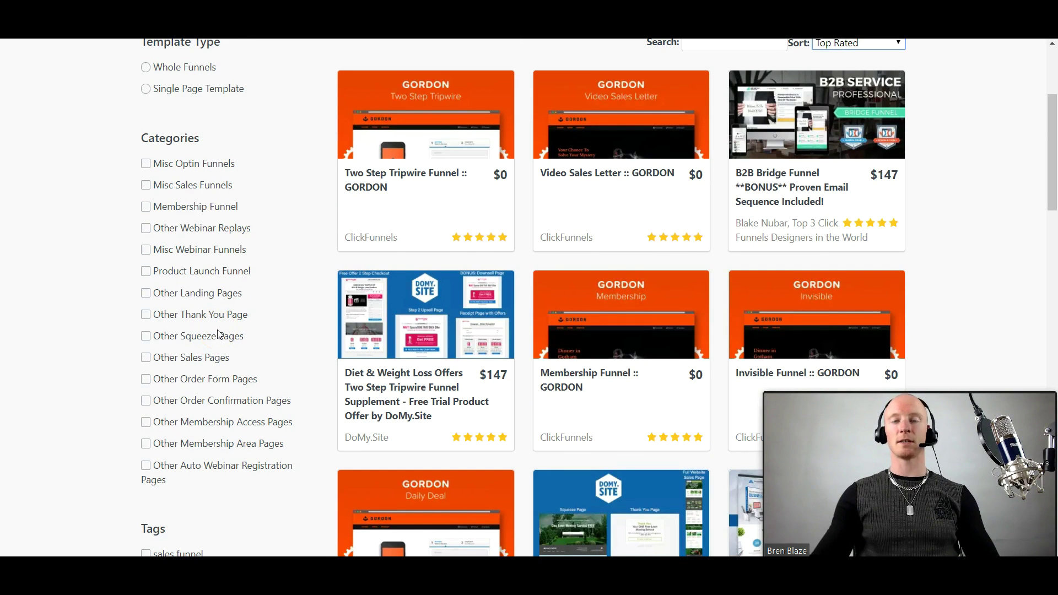
scroll(220, 330, "up", 1)
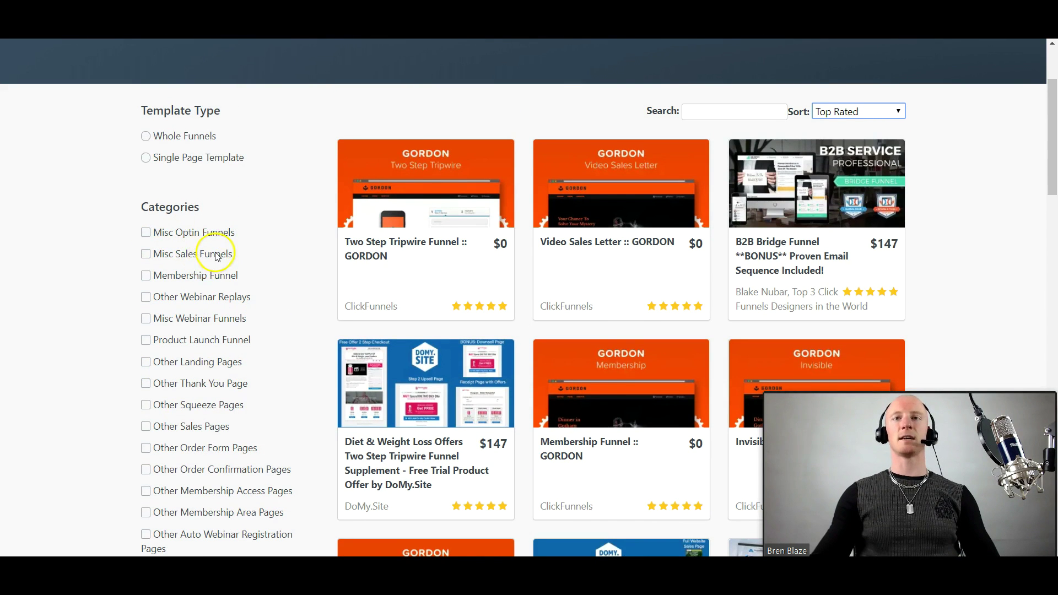
scroll(216, 256, "up", 1)
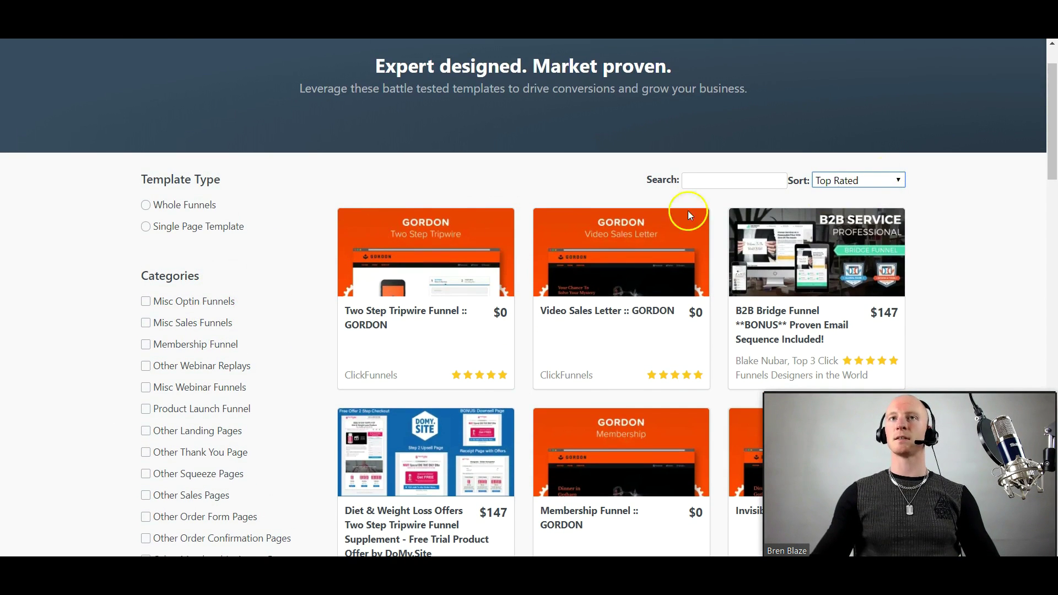
- Check the template sort options and keep the Top Rated ordering
left_click(885, 180)
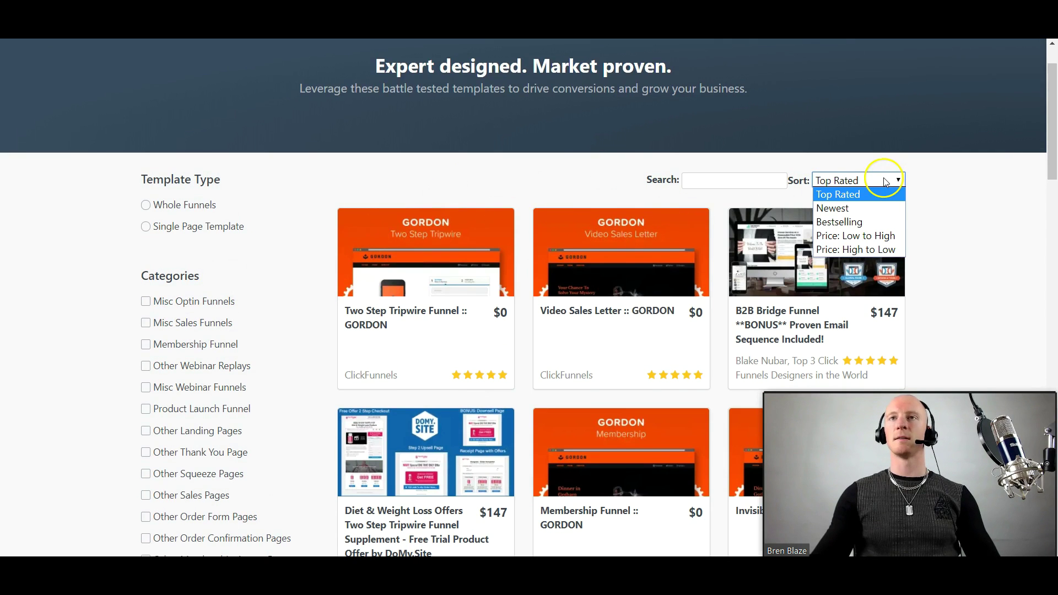
left_click(885, 181)
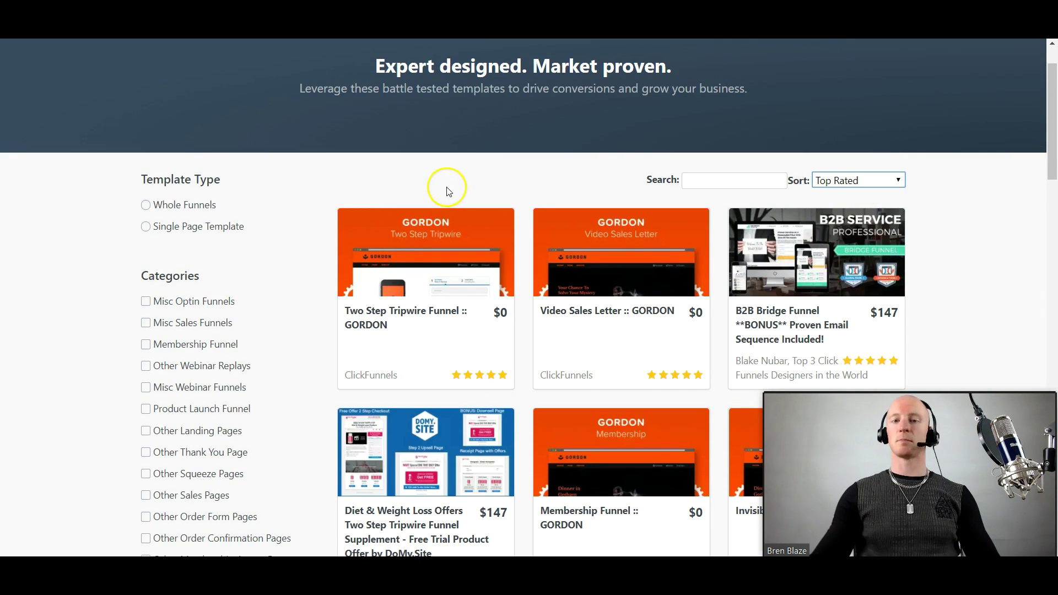
scroll(463, 182, "up", 1)
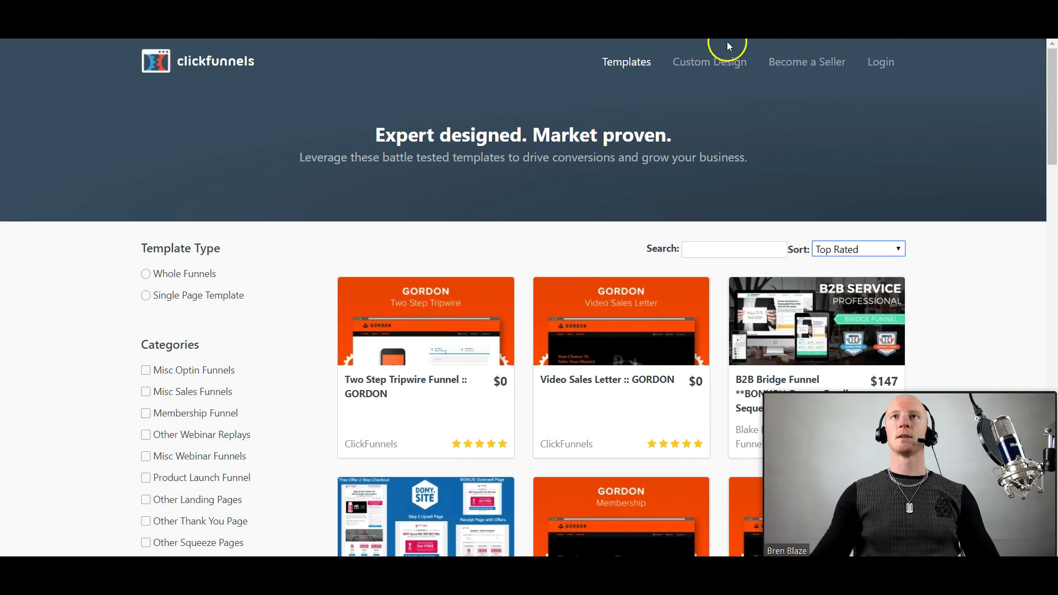
- Open the Marketplace directory of certified custom design consultants
left_click(709, 64)
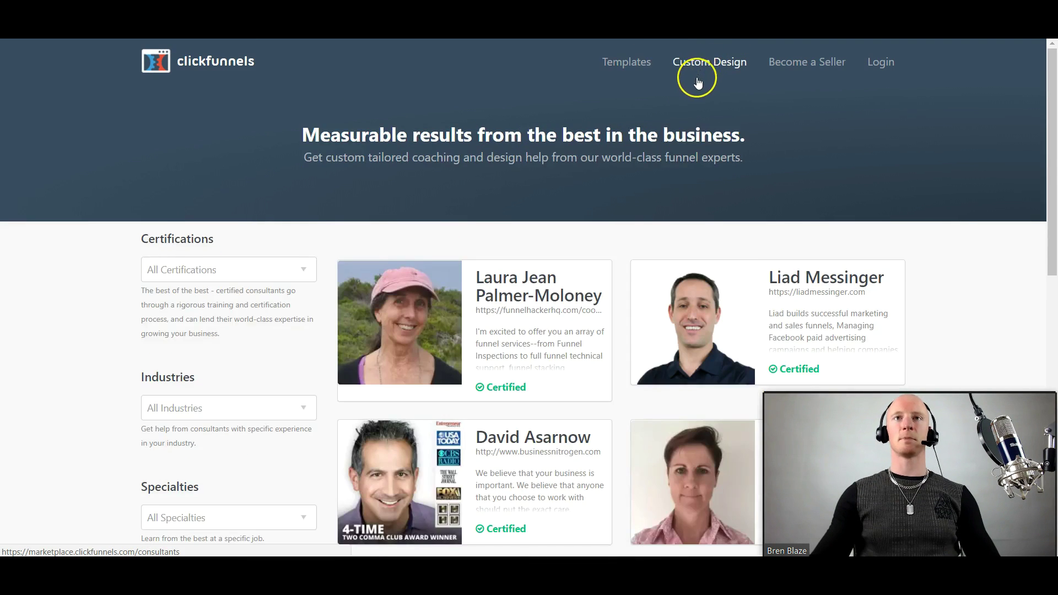
scroll(641, 187, "down", 3)
scroll(586, 223, "down", 3)
scroll(587, 223, "down", 3)
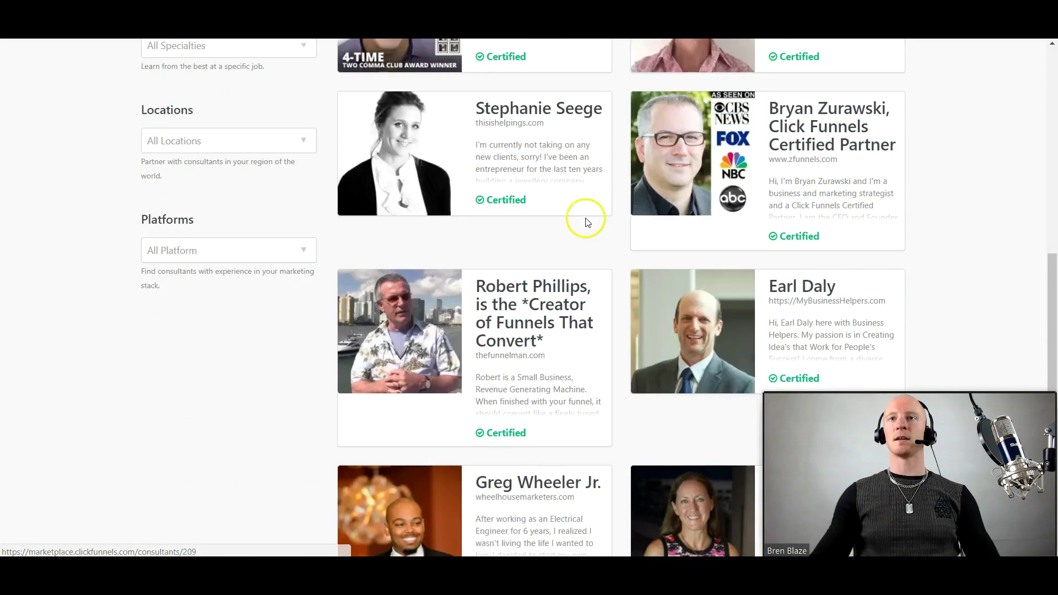
scroll(603, 281, "down", 2)
scroll(587, 273, "up", 4)
scroll(582, 266, "up", 4)
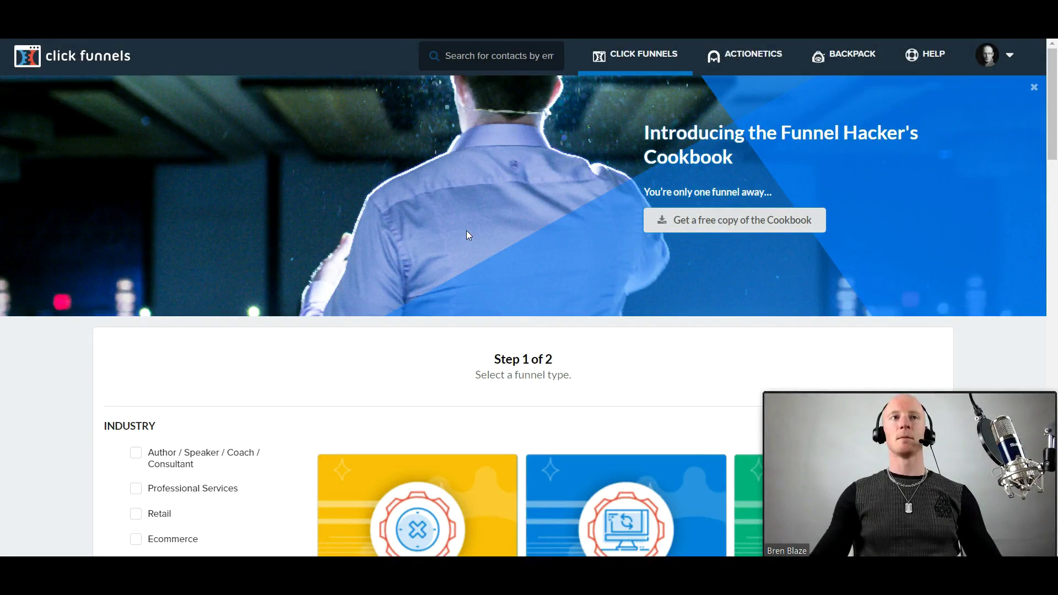
scroll(466, 231, "down", 2)
scroll(414, 231, "down", 2)
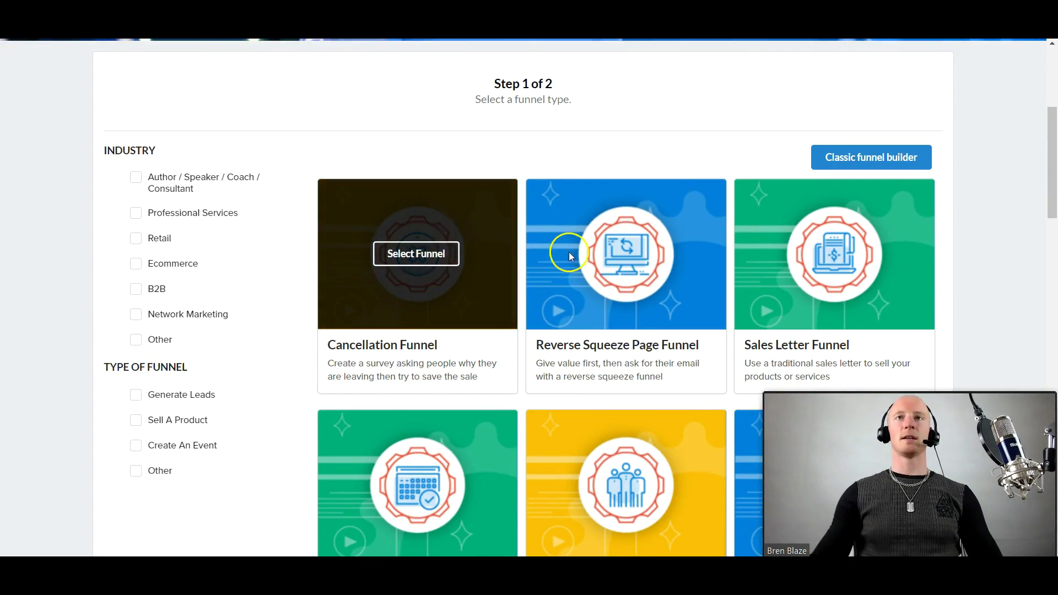
scroll(595, 239, "down", 1)
scroll(628, 223, "down", 3)
scroll(701, 210, "down", 2)
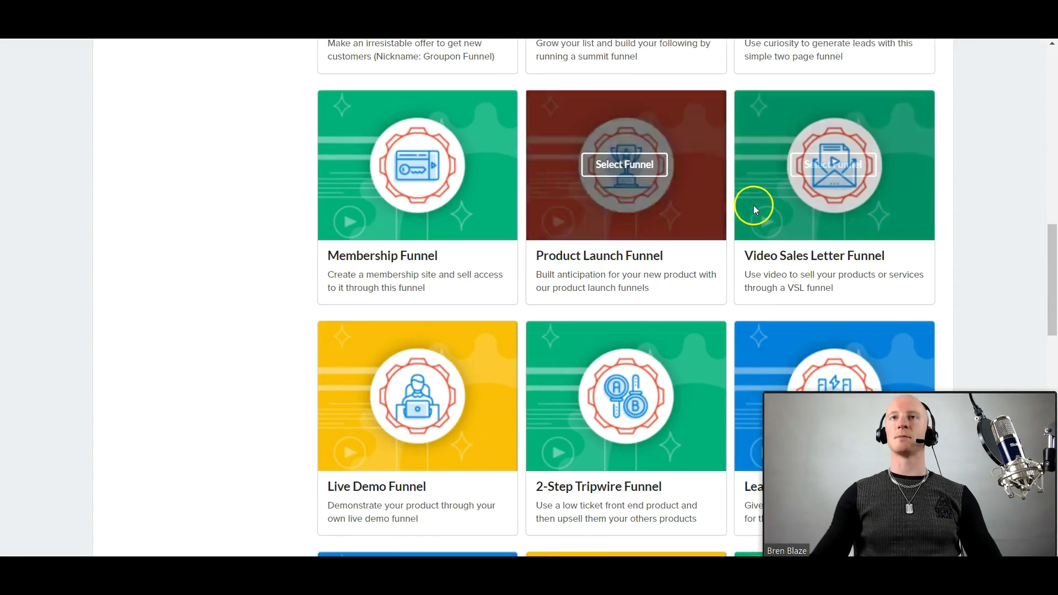
scroll(748, 205, "down", 2)
scroll(747, 206, "down", 2)
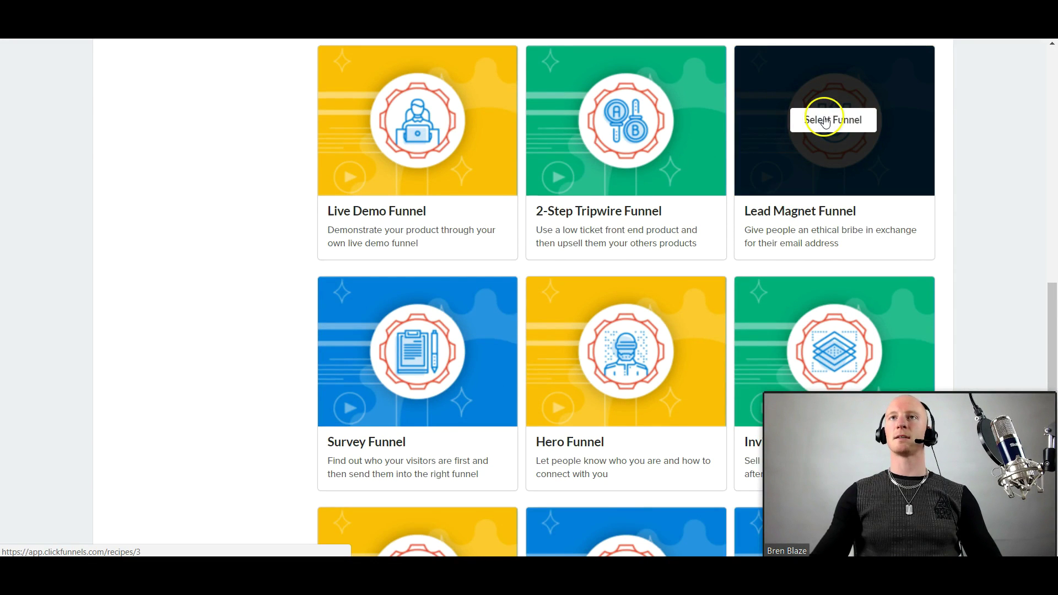
- Select the Lead Magnet Funnel card from the funnel types list
left_click(840, 122)
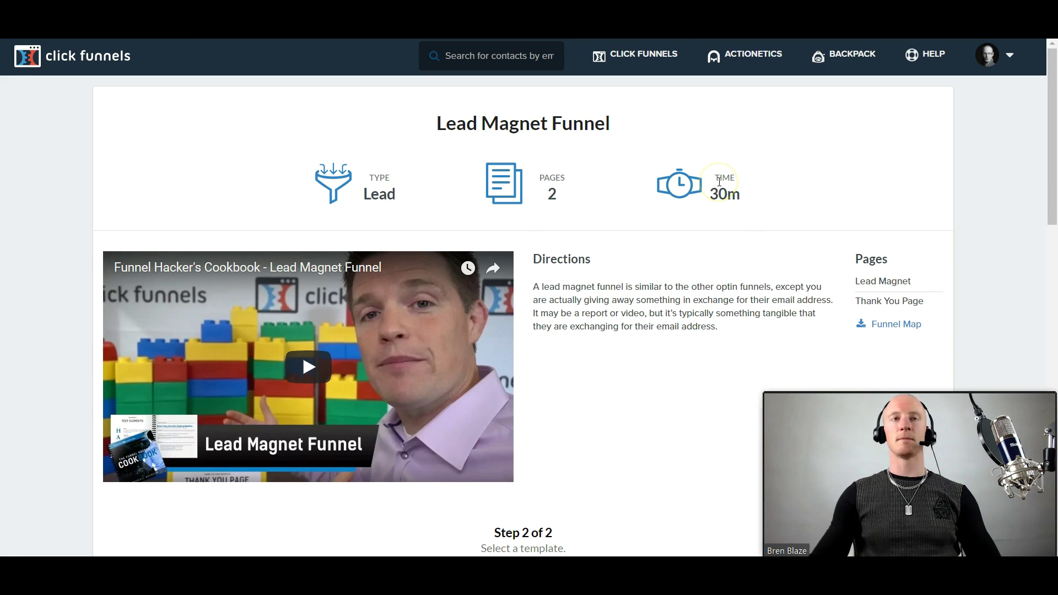
scroll(719, 183, "down", 3)
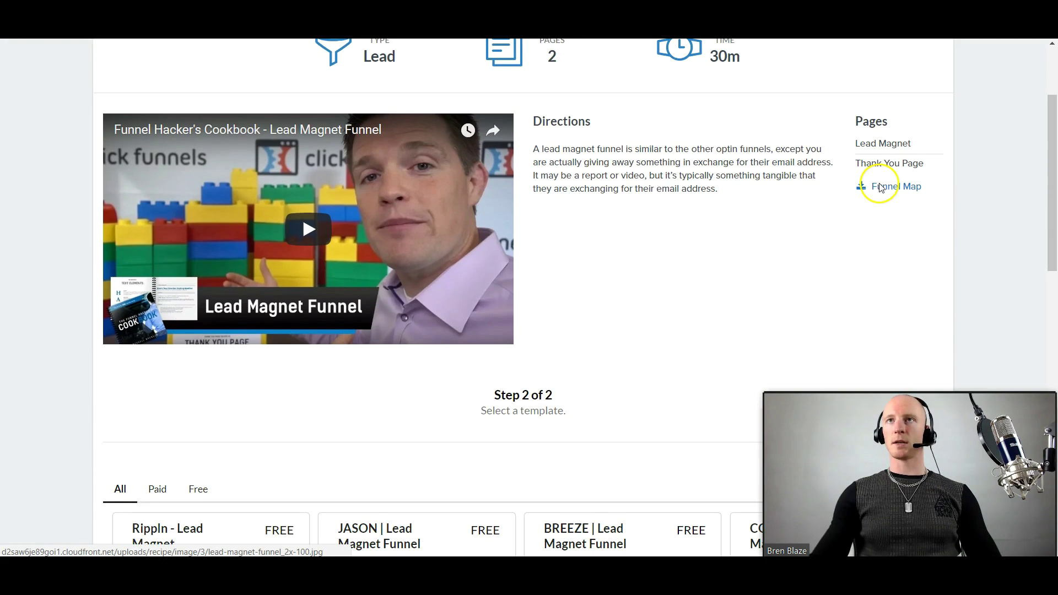
- View the Lead Magnet funnel map diagram
left_click(896, 324)
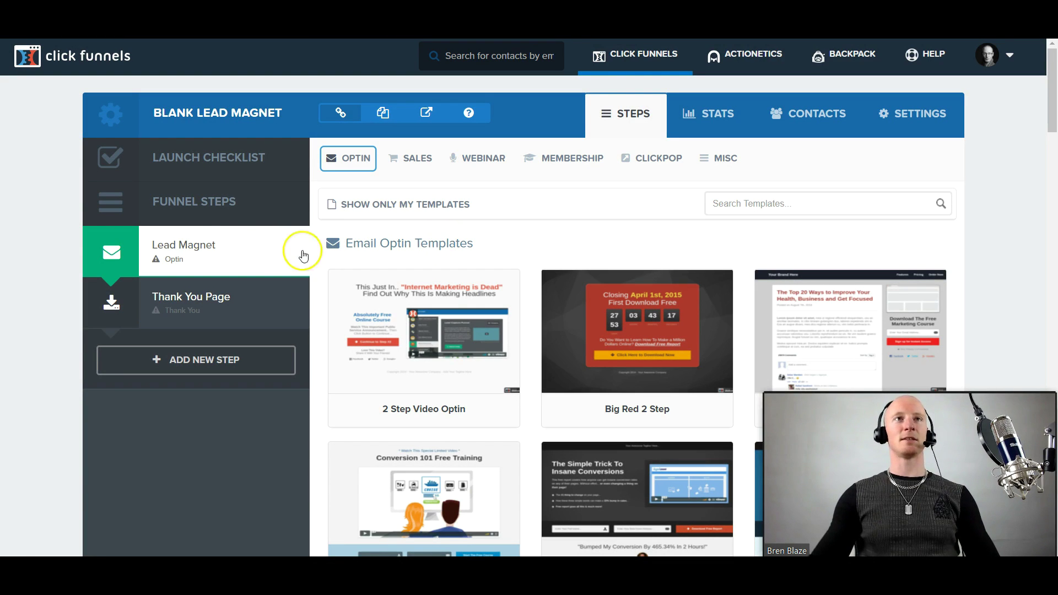
mouse_move(423, 355)
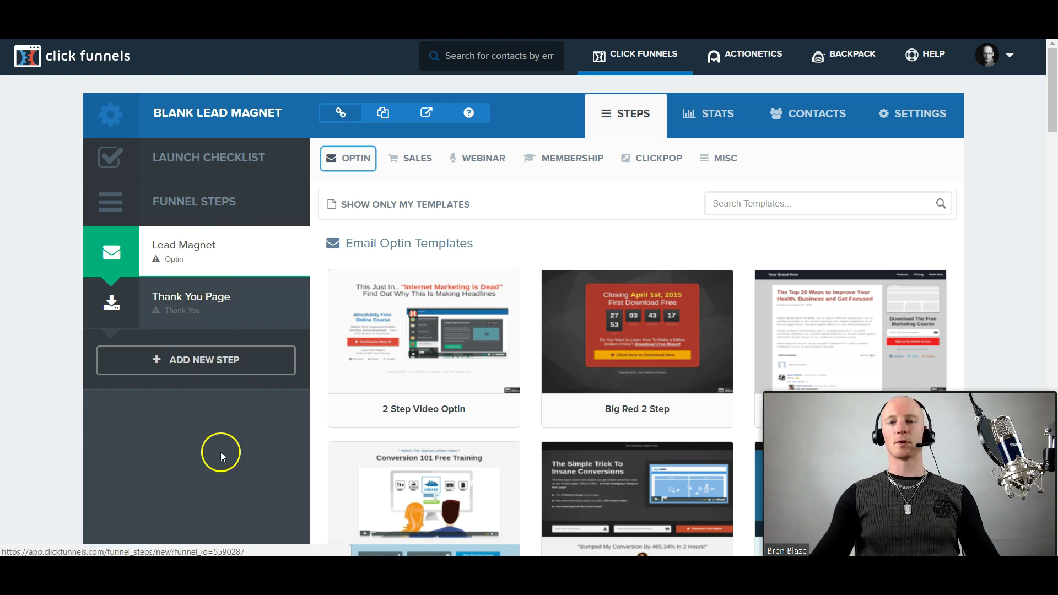
mouse_move(423, 331)
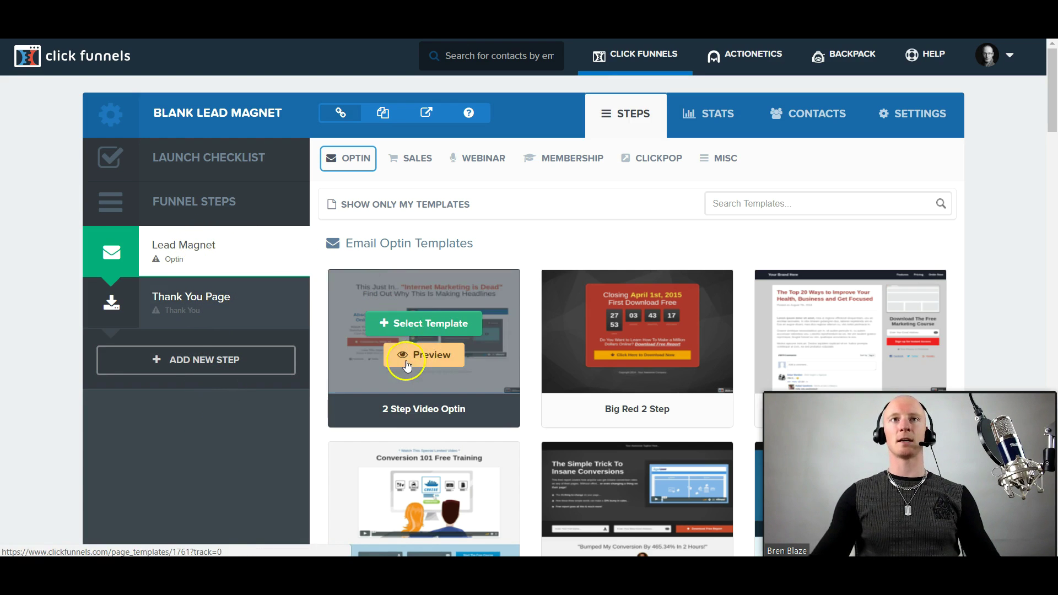
- Apply the 2 Step Video Optin template and edit the Lead Magnet page
left_click(452, 323)
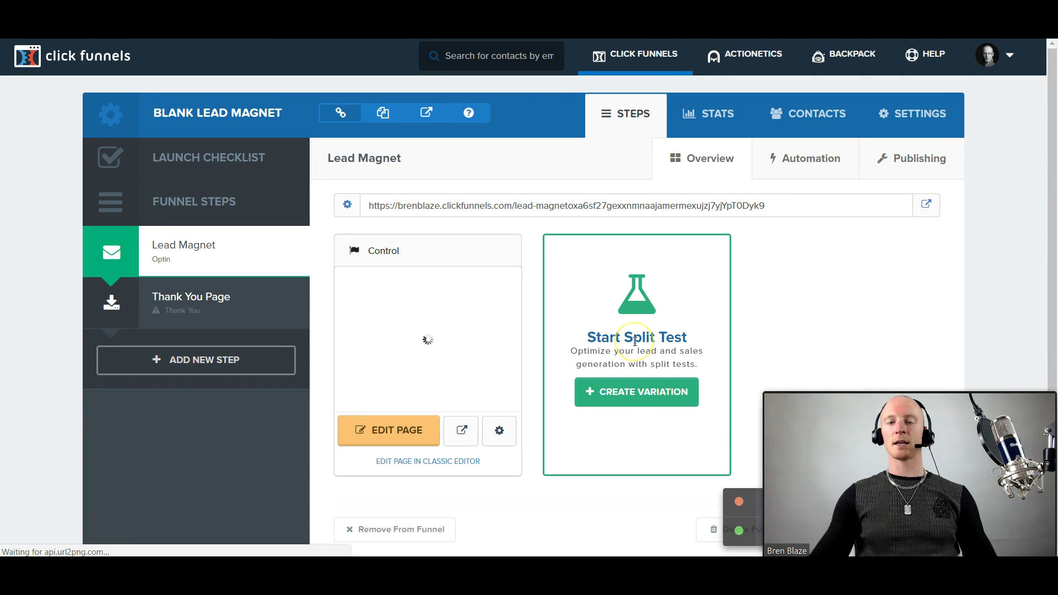
left_click(384, 429)
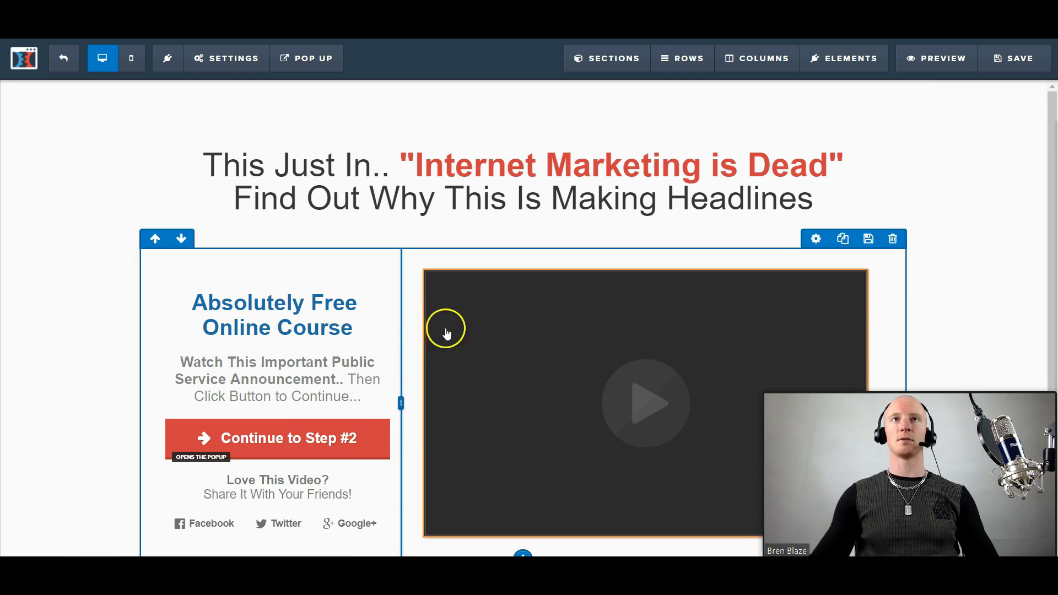
left_click(495, 175)
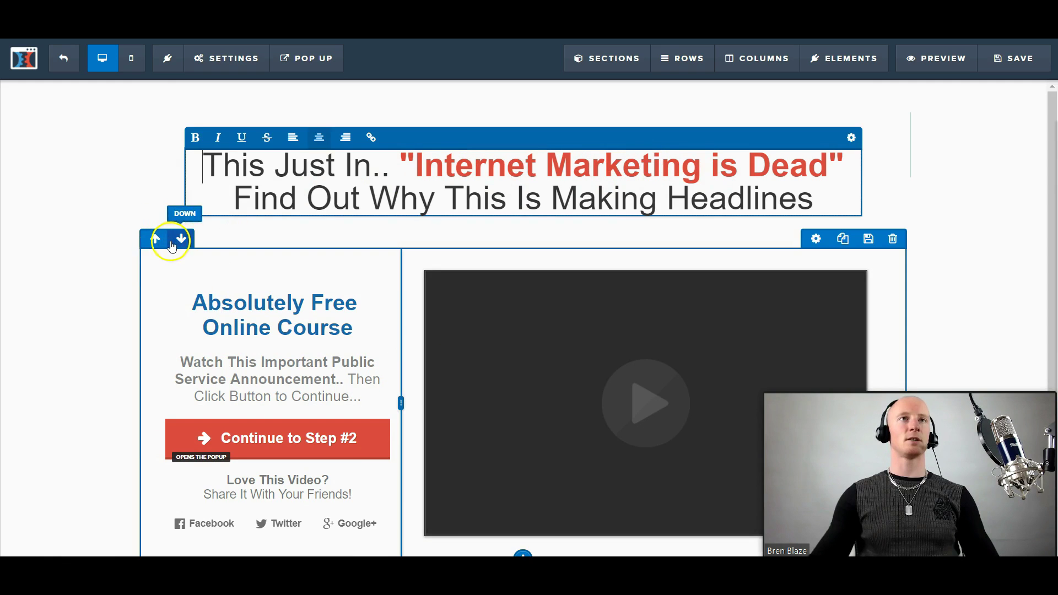
left_click(154, 239)
scroll(188, 144, "up", 1)
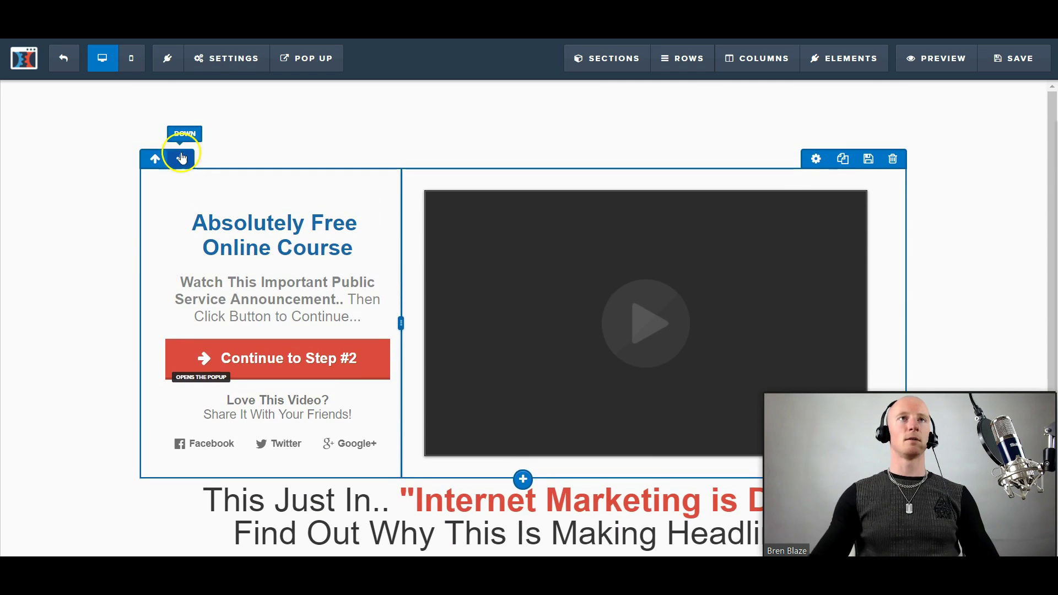
left_click(180, 160)
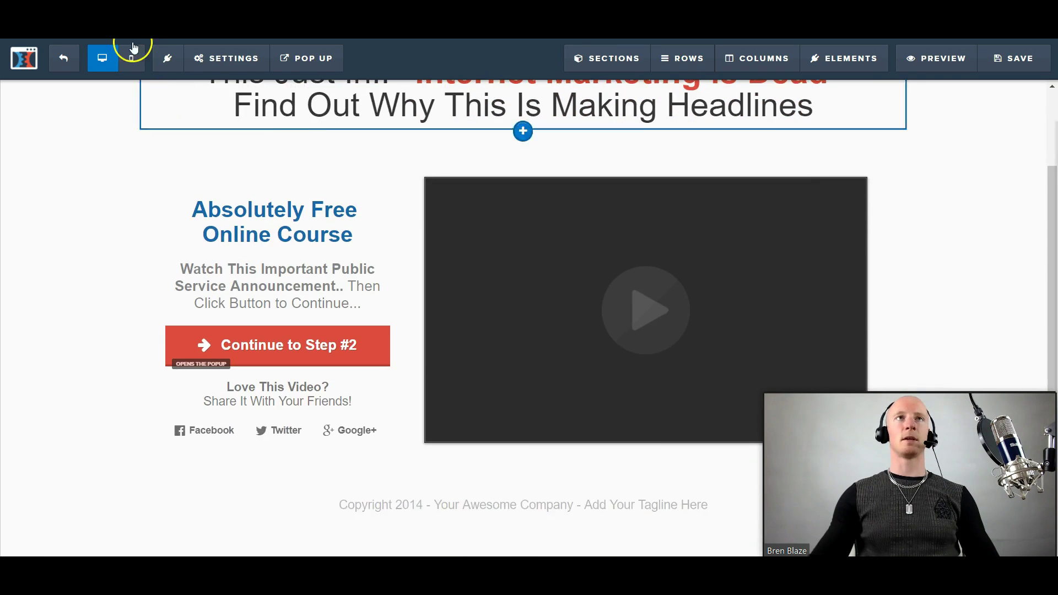
left_click(132, 58)
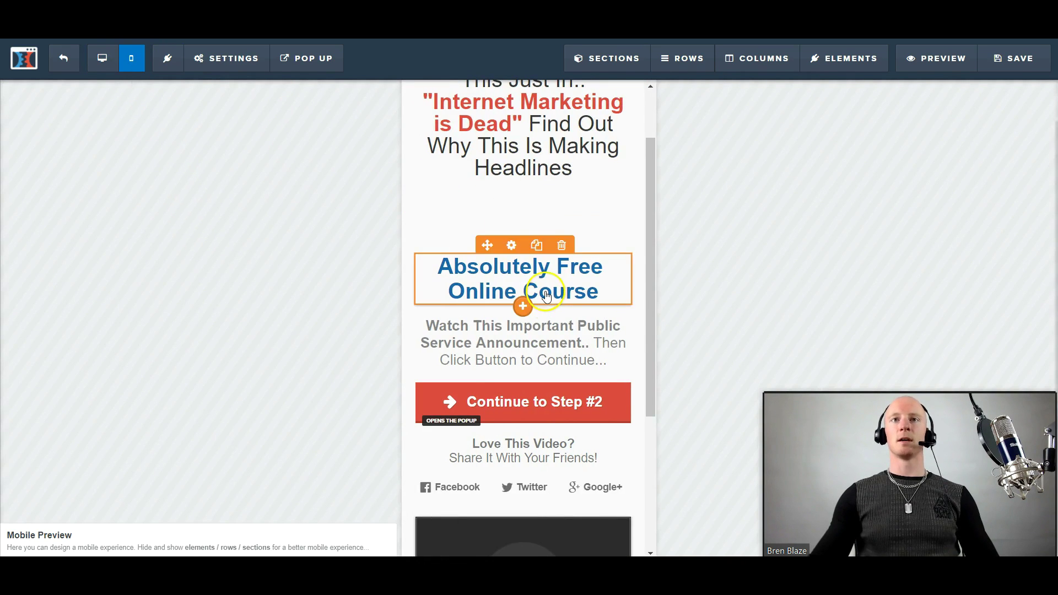
scroll(519, 303, "down", 5)
scroll(545, 307, "up", 6)
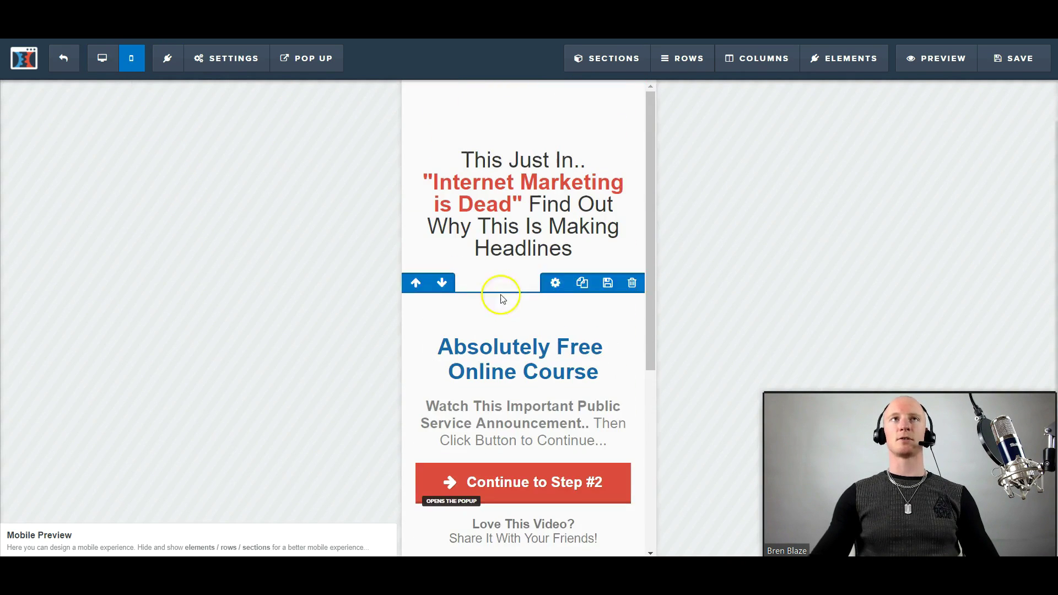
left_click(102, 58)
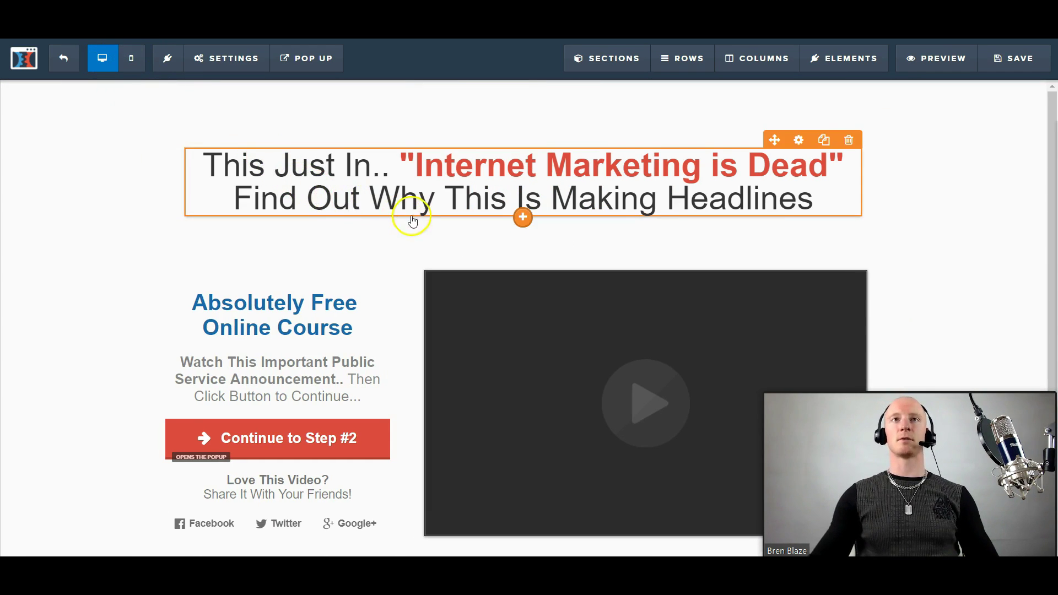
scroll(398, 250, "down", 3)
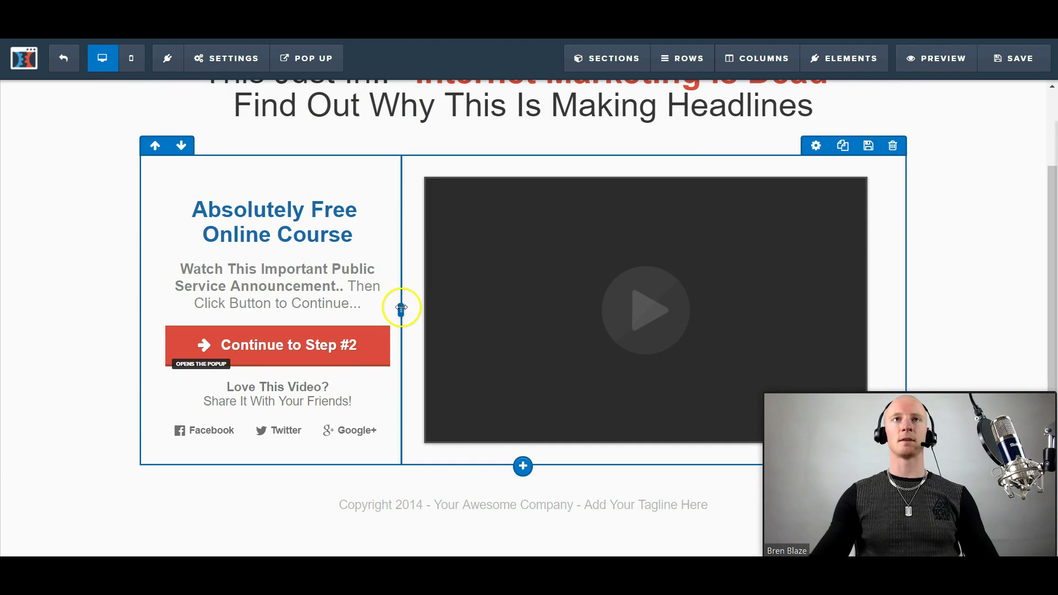
mouse_move(401, 310)
left_mouse_down()
mouse_move(463, 303)
mouse_move(401, 306)
left_mouse_up()
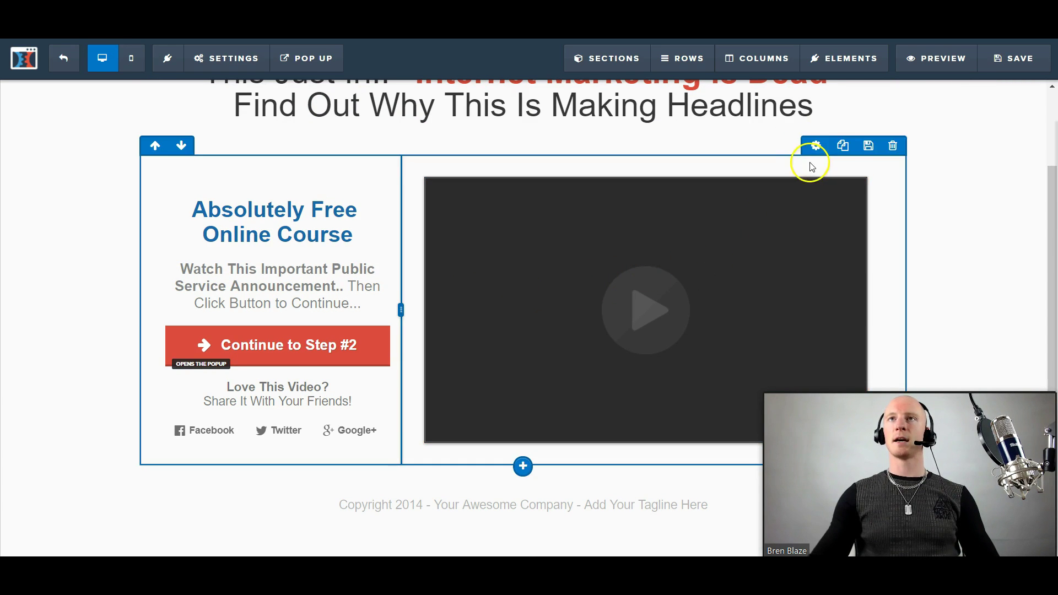
left_click(765, 223)
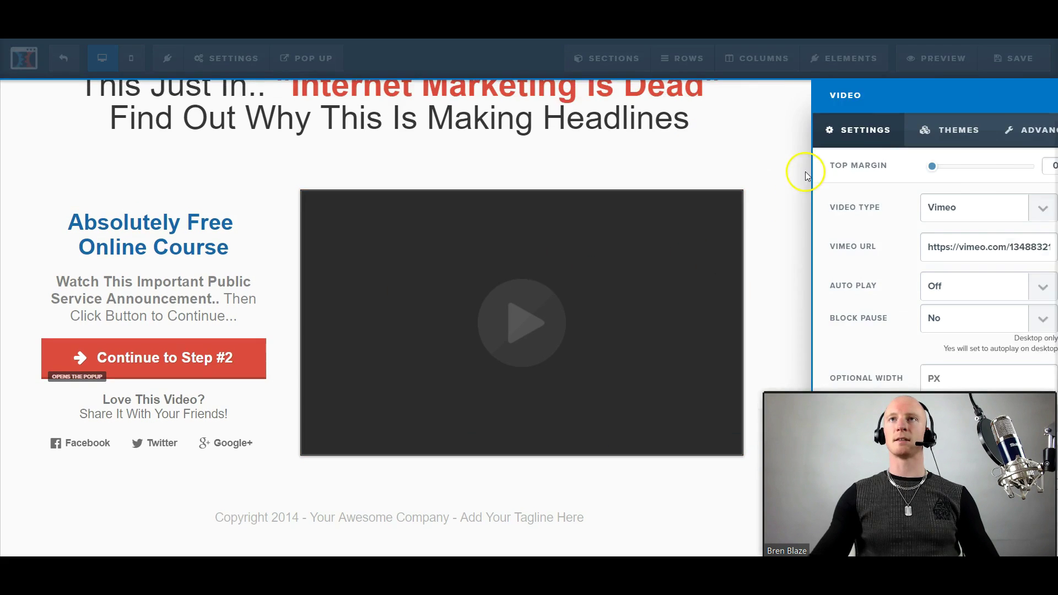
left_click(950, 207)
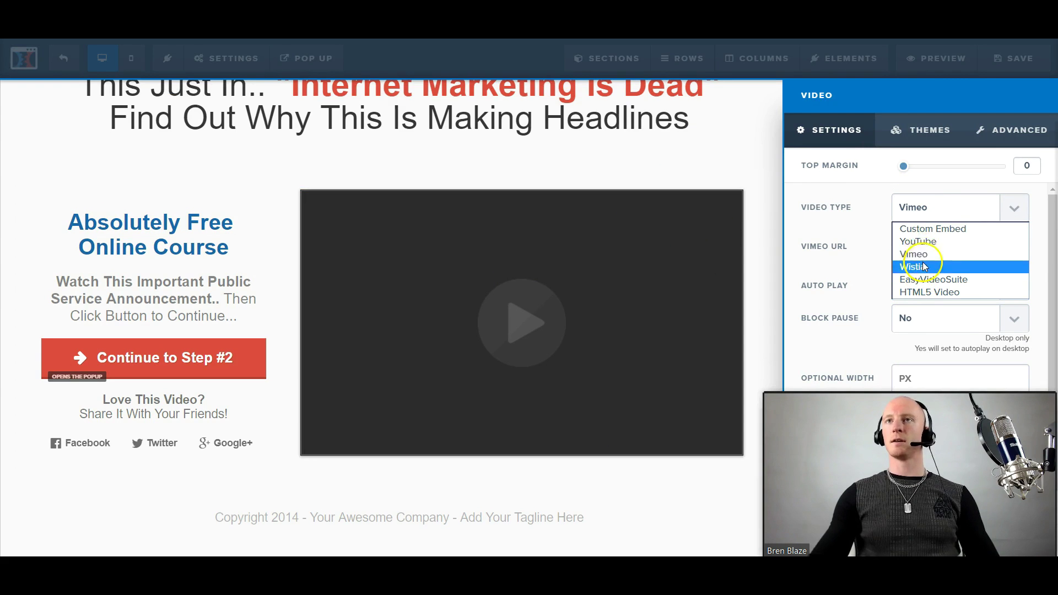
left_click(863, 240)
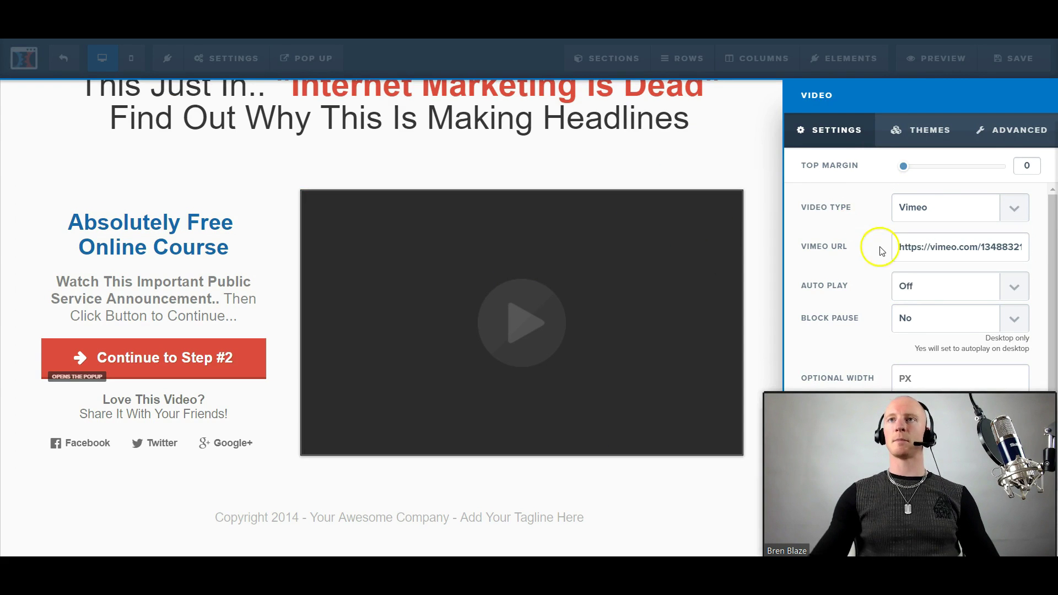
left_click(125, 370)
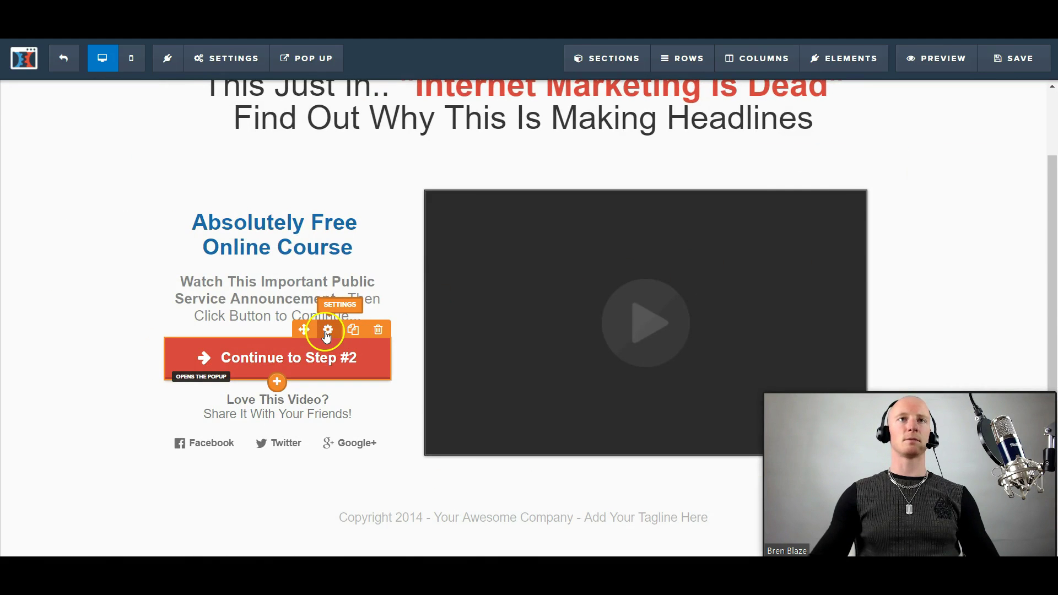
left_click(326, 331)
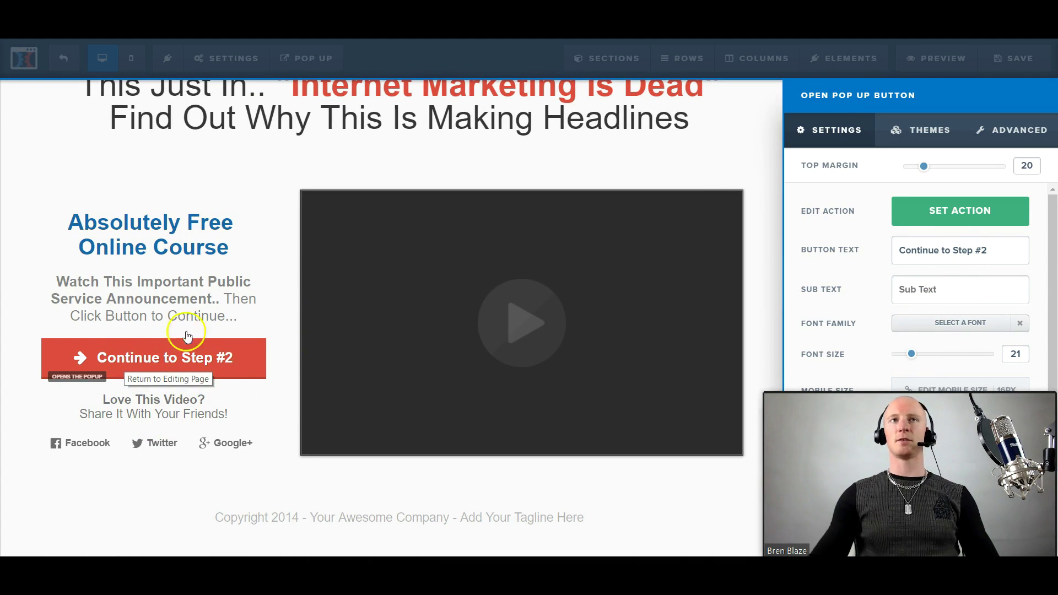
left_click(230, 150)
mouse_move(522, 110)
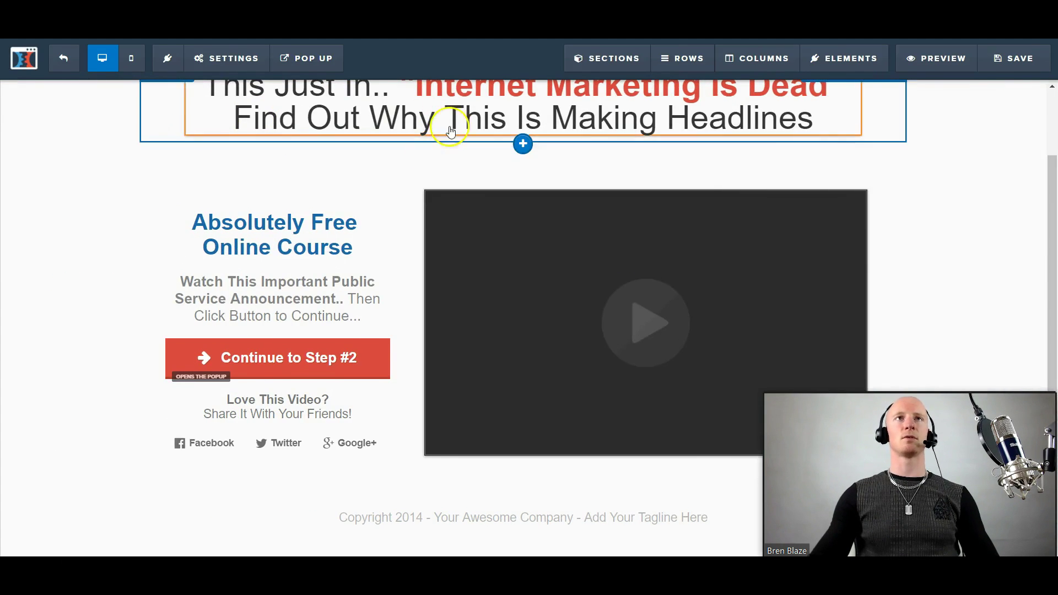
scroll(745, 231, "up", 2)
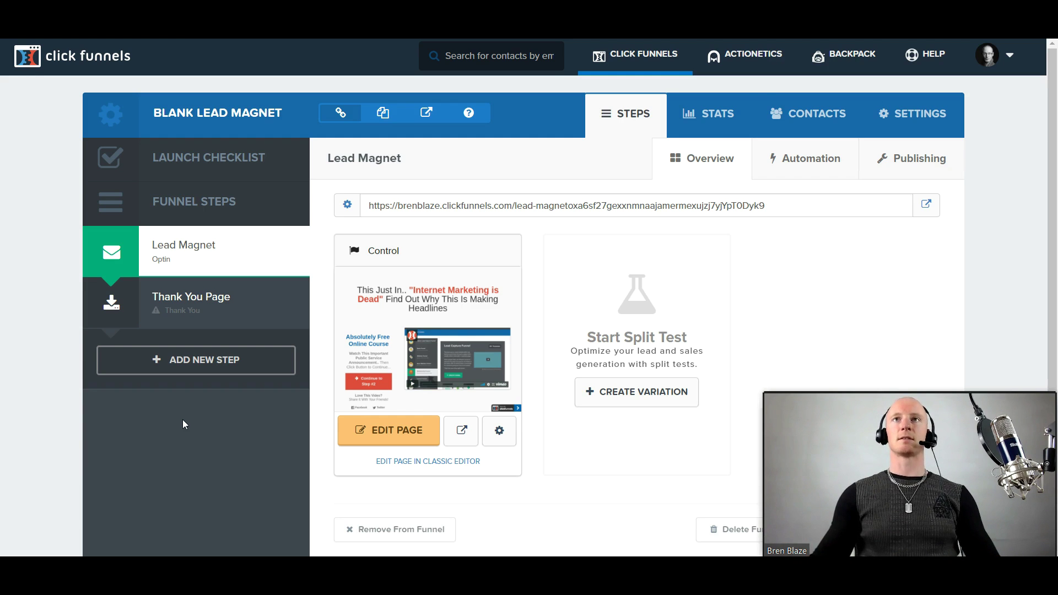
- View the funnel's statistics on the STATS tab
left_click(712, 115)
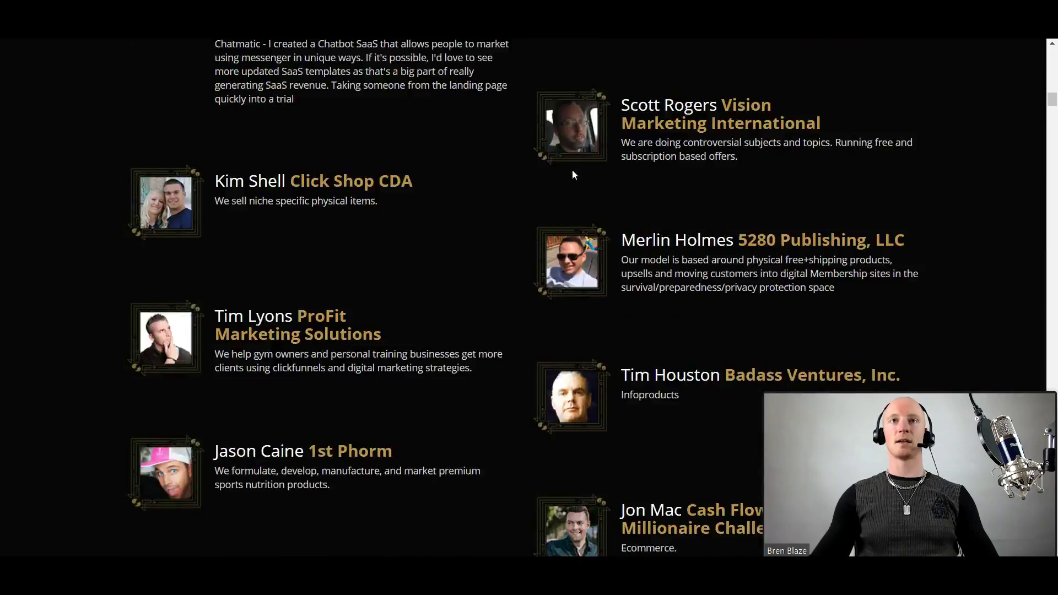
scroll(572, 170, "down", 3)
scroll(572, 169, "down", 3)
scroll(572, 169, "down", 3)
scroll(574, 175, "down", 4)
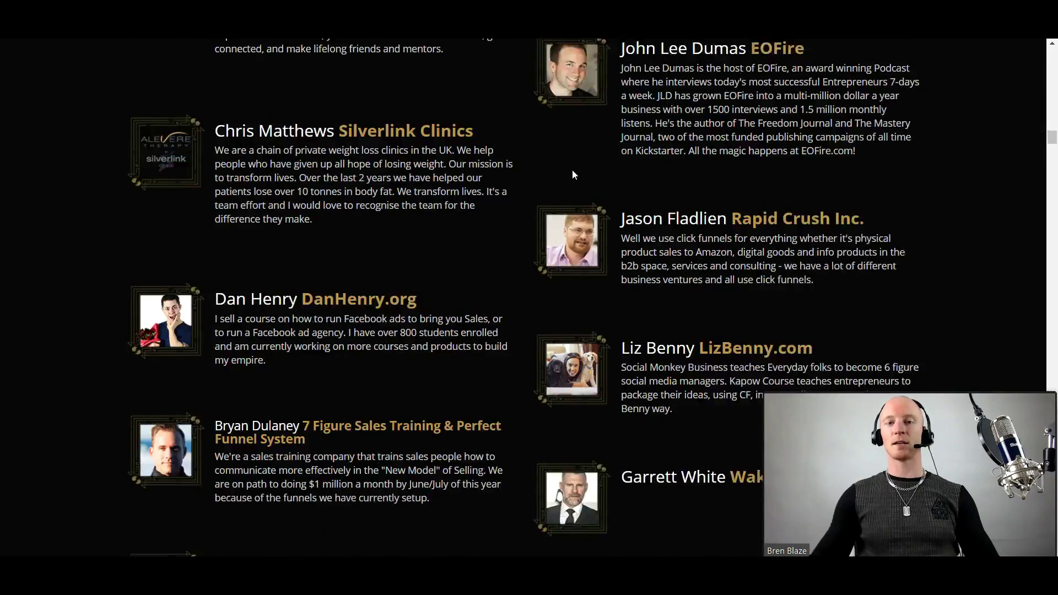
scroll(573, 174, "down", 3)
scroll(573, 175, "down", 3)
scroll(574, 175, "down", 3)
scroll(573, 174, "down", 4)
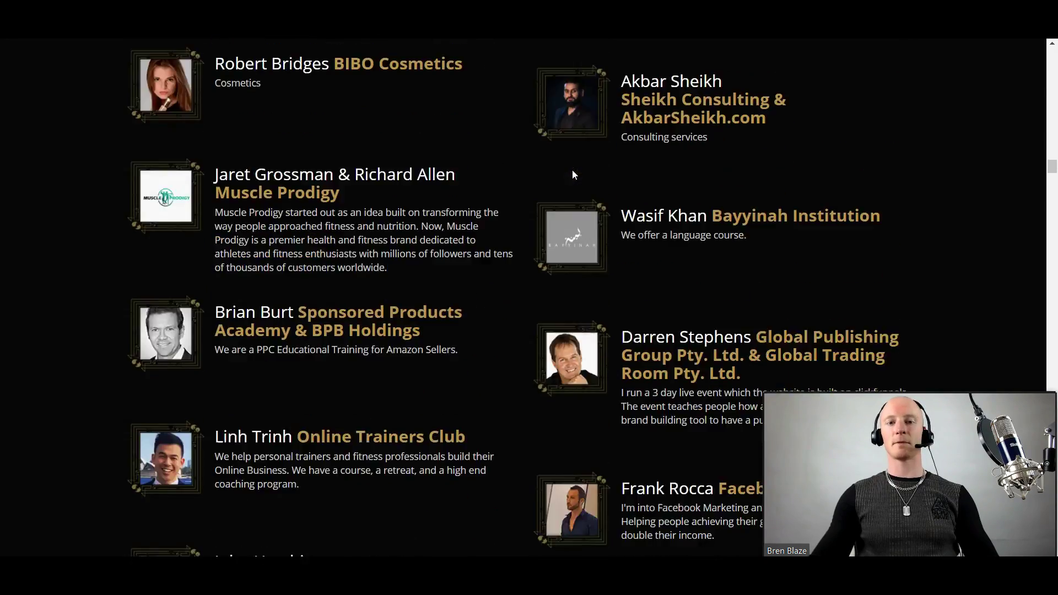
scroll(574, 174, "down", 3)
scroll(573, 174, "down", 3)
scroll(573, 175, "down", 3)
scroll(572, 169, "down", 4)
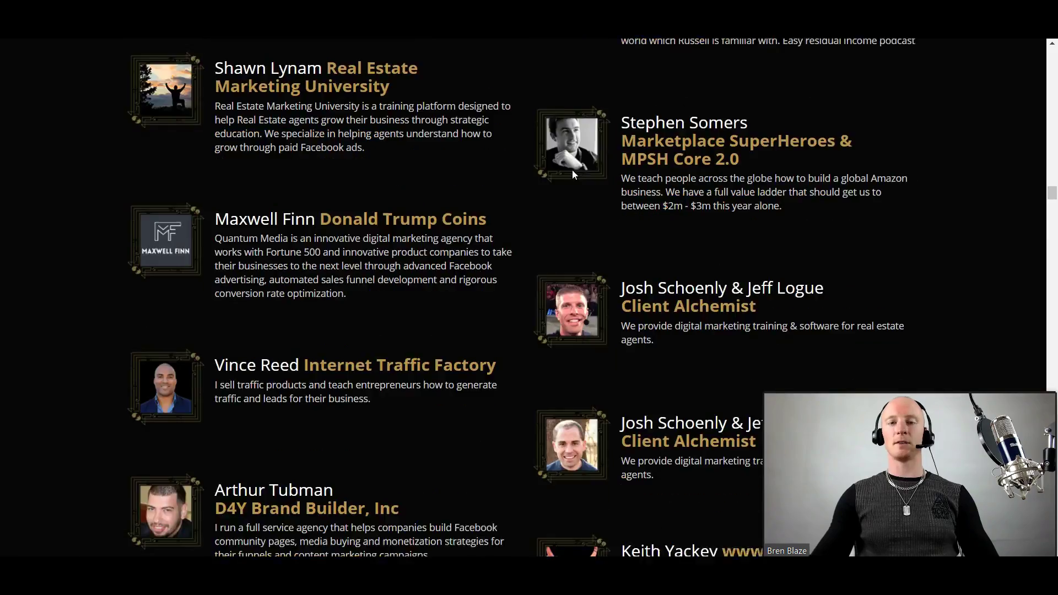
scroll(573, 170, "down", 3)
scroll(572, 170, "down", 3)
scroll(572, 170, "down", 3)
scroll(572, 174, "down", 4)
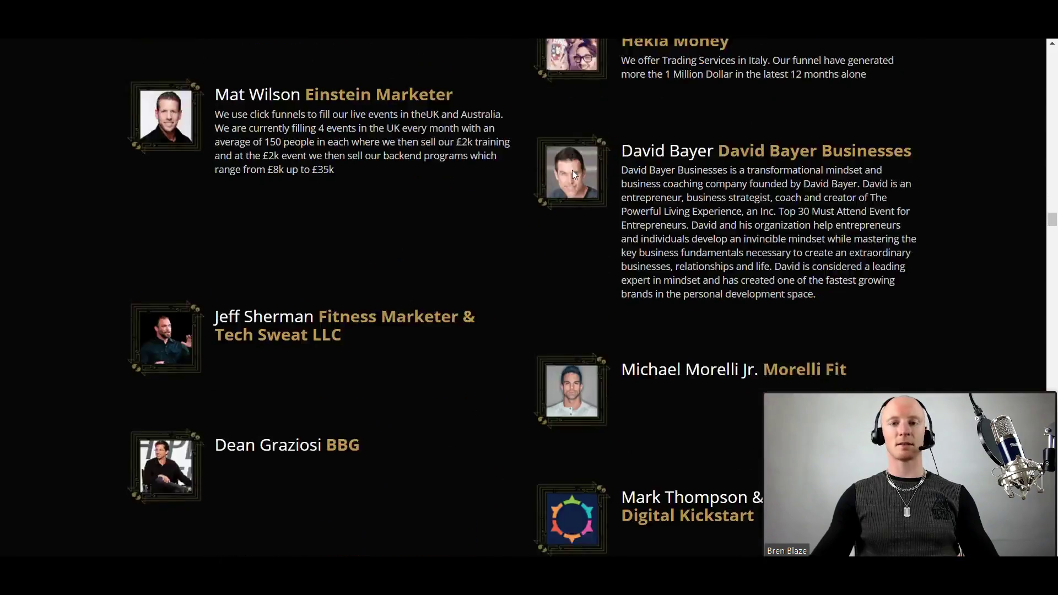
scroll(572, 174, "down", 4)
scroll(571, 174, "down", 3)
scroll(573, 174, "down", 3)
scroll(574, 175, "down", 5)
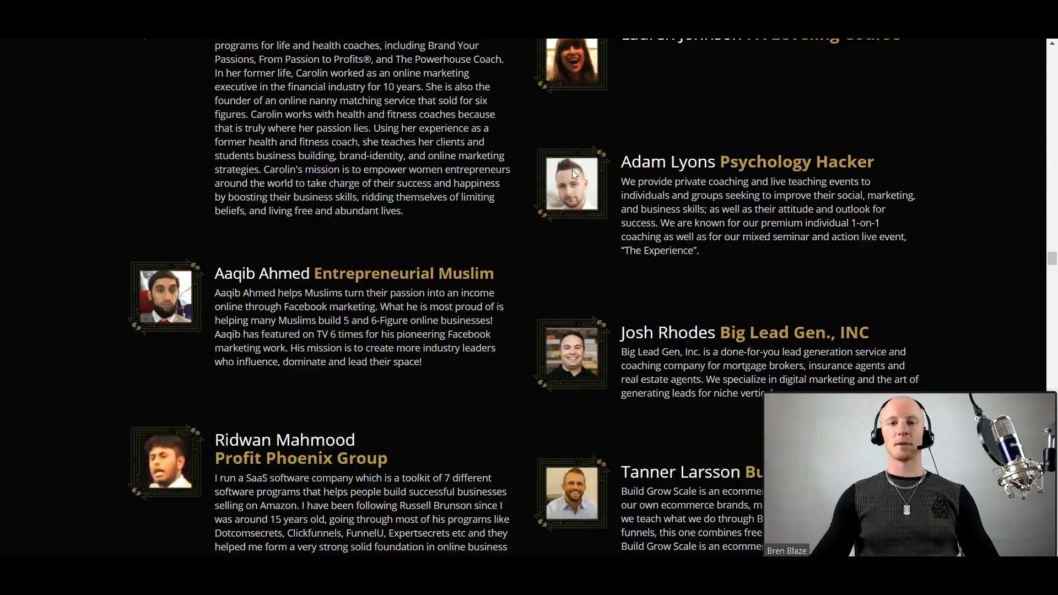
scroll(573, 174, "down", 3)
scroll(574, 174, "down", 3)
scroll(574, 174, "down", 3)
scroll(573, 175, "down", 4)
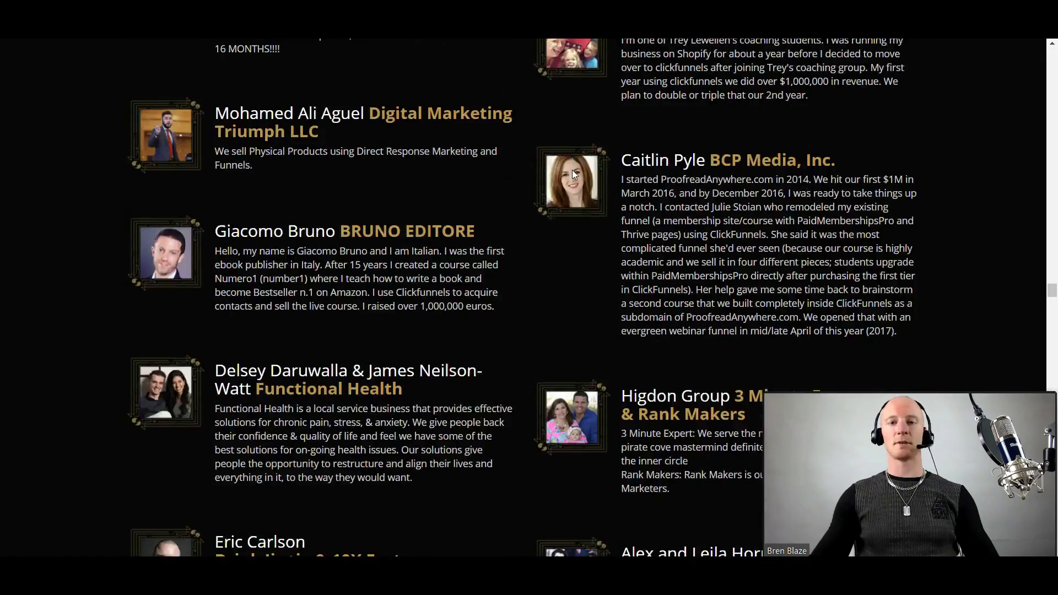
scroll(573, 175, "down", 3)
scroll(573, 174, "up", 6)
scroll(574, 174, "up", 6)
scroll(574, 174, "up", 6)
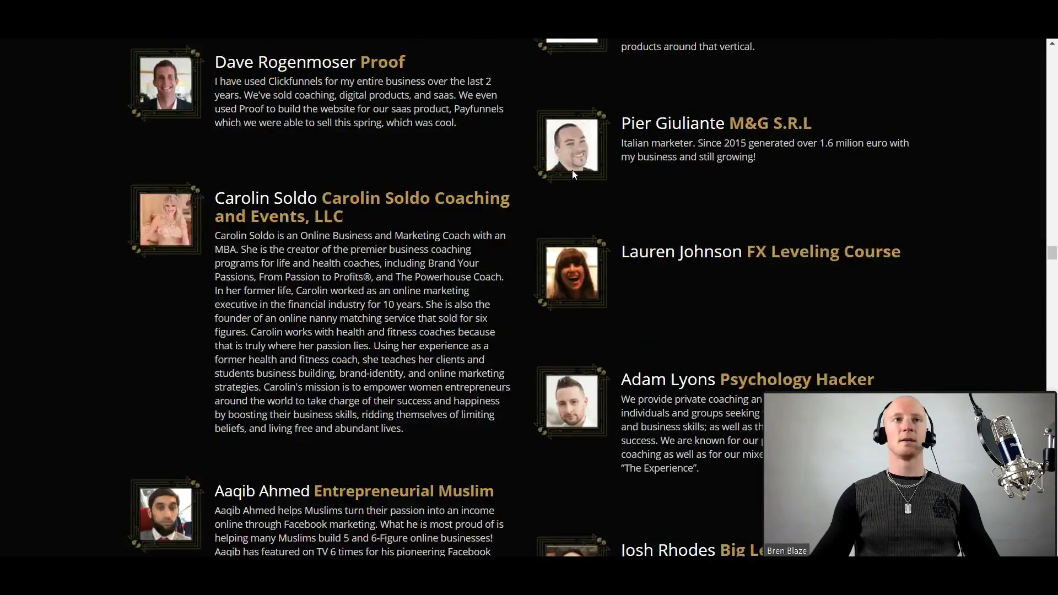
scroll(573, 174, "up", 6)
scroll(573, 175, "up", 6)
scroll(574, 175, "up", 6)
scroll(574, 175, "up", 6)
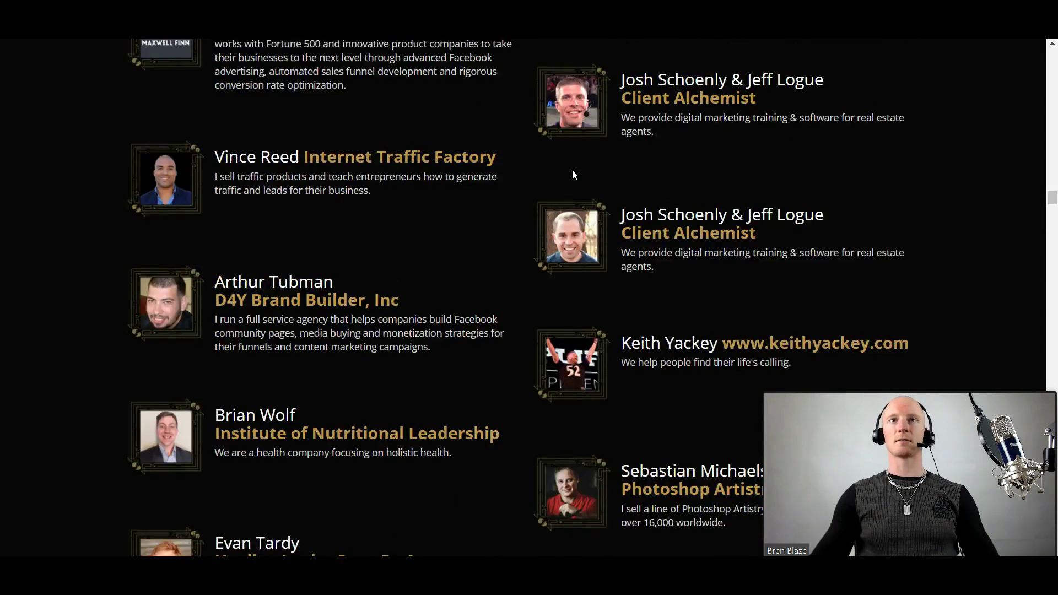
scroll(573, 174, "up", 6)
scroll(574, 174, "up", 6)
scroll(573, 174, "up", 6)
scroll(574, 175, "up", 6)
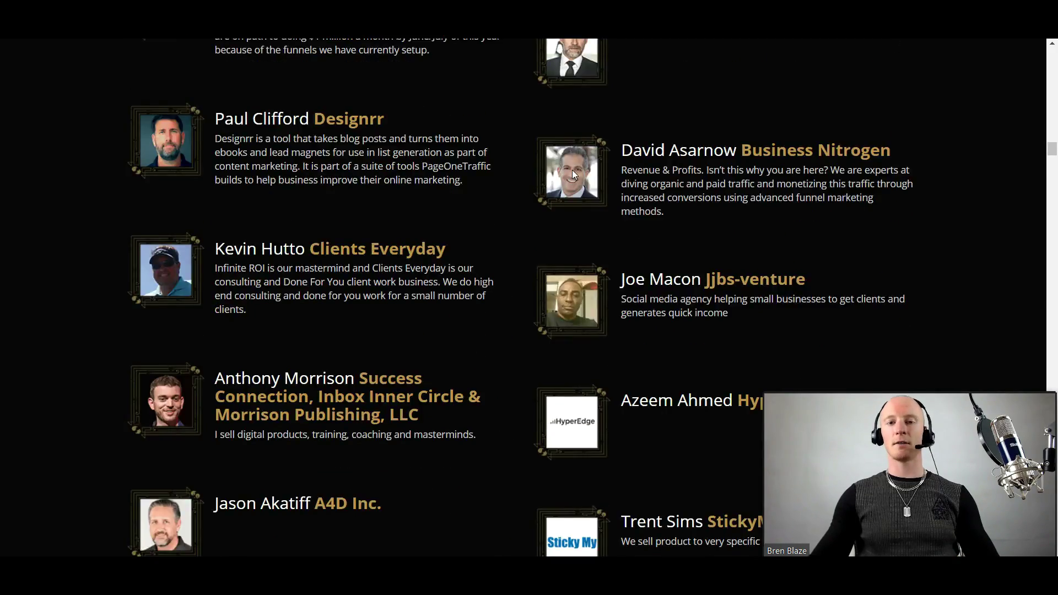
scroll(574, 175, "up", 6)
scroll(574, 174, "up", 6)
scroll(574, 175, "up", 6)
scroll(572, 170, "up", 6)
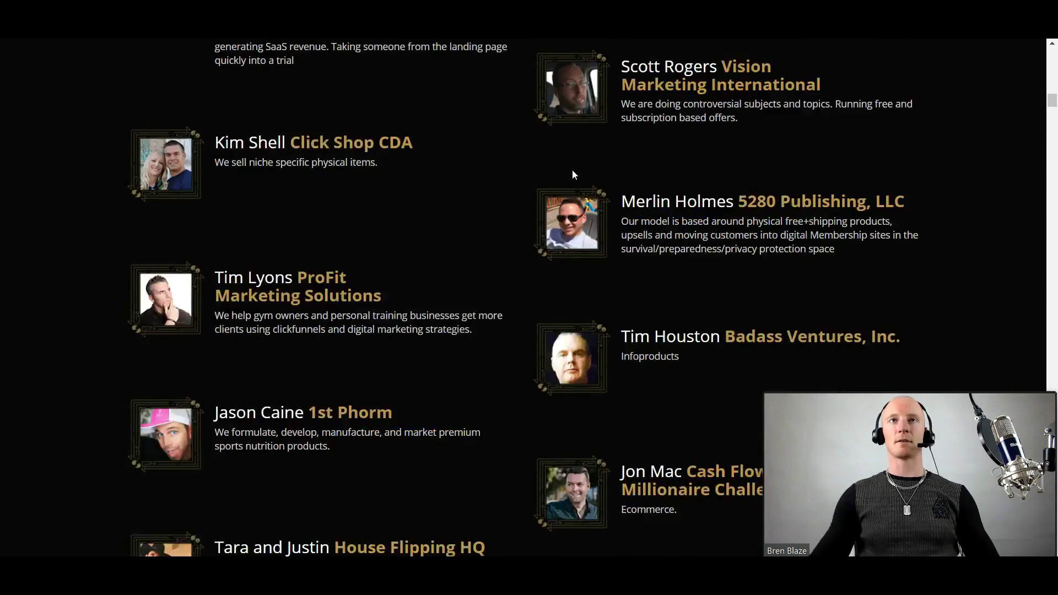